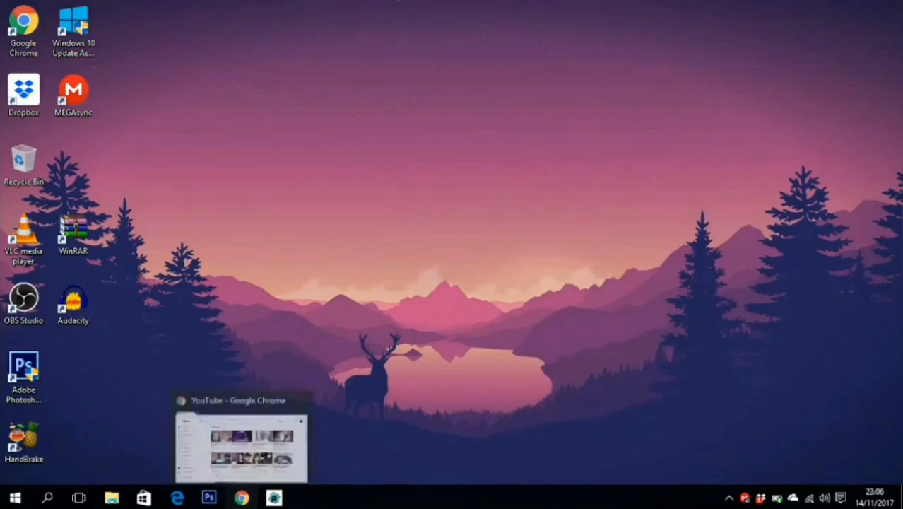
# Switch to the YouTube page in Google Chrome and open the channel's Creator Studio.
pyautogui.click(242, 433)
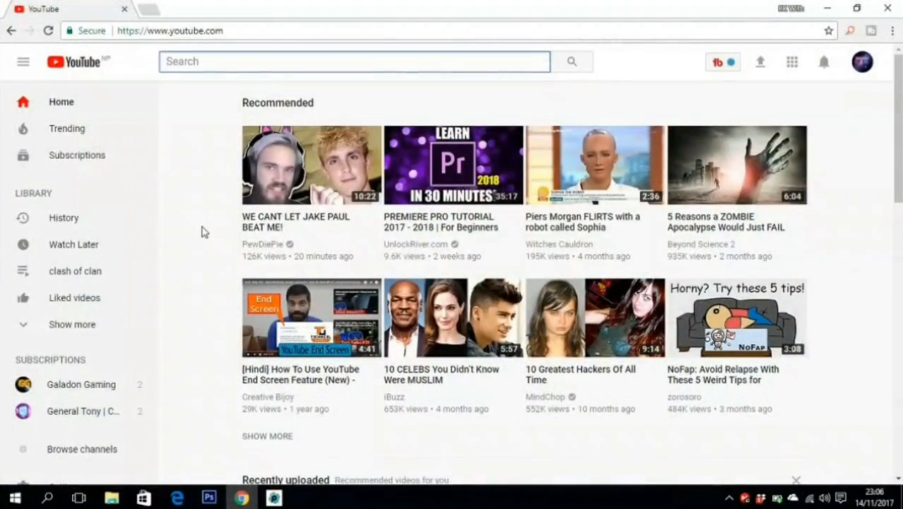
pyautogui.click(863, 65)
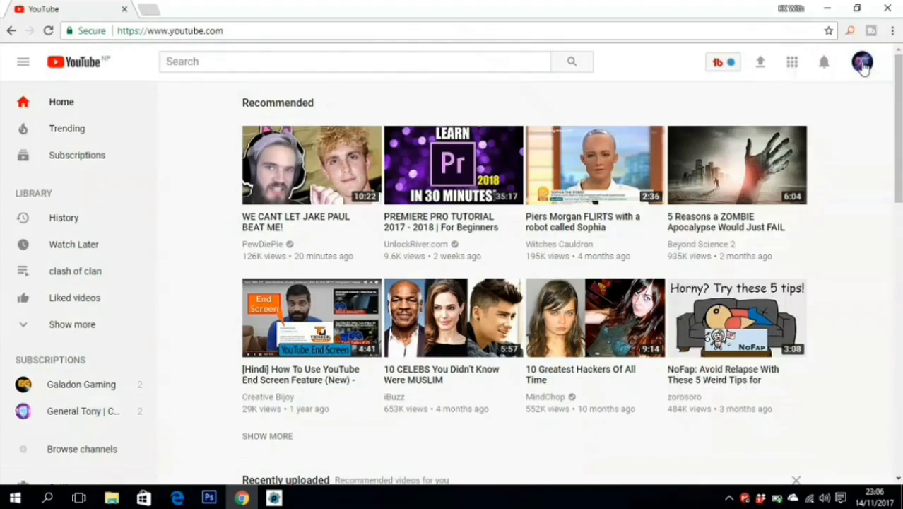
pyautogui.click(863, 65)
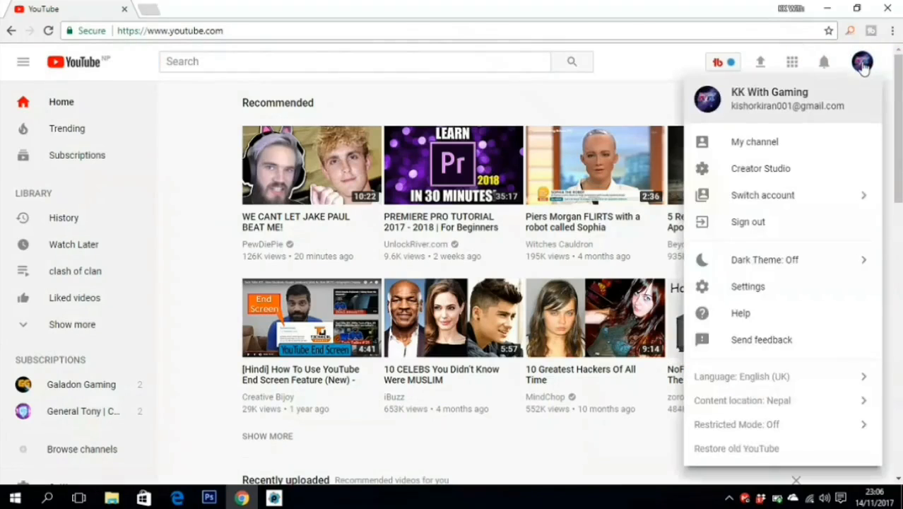
pyautogui.click(795, 174)
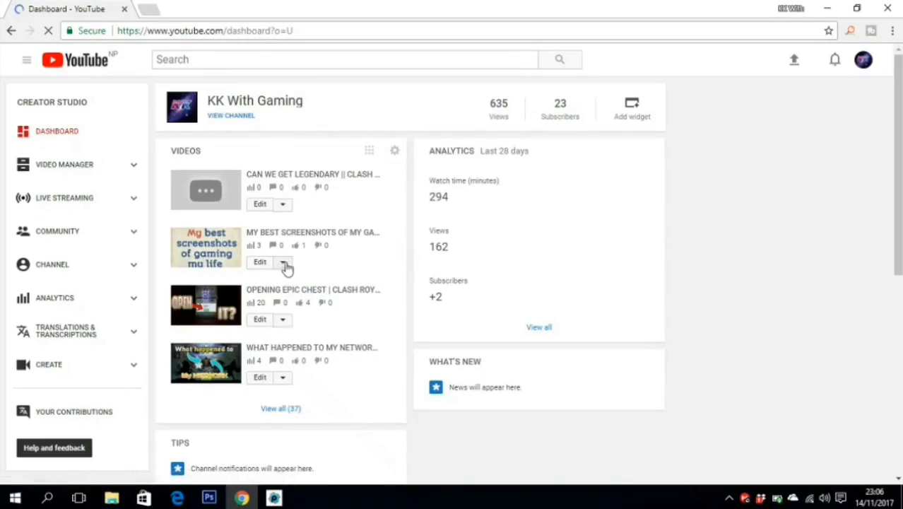
# Open the end screen editor for the "My best screenshots of my gaming life" video and reload the page.
pyautogui.click(258, 262)
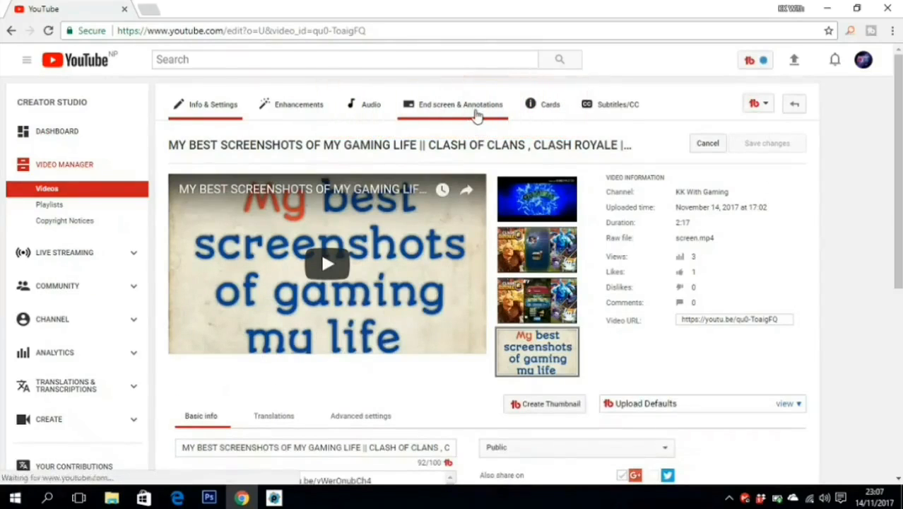
pyautogui.click(473, 113)
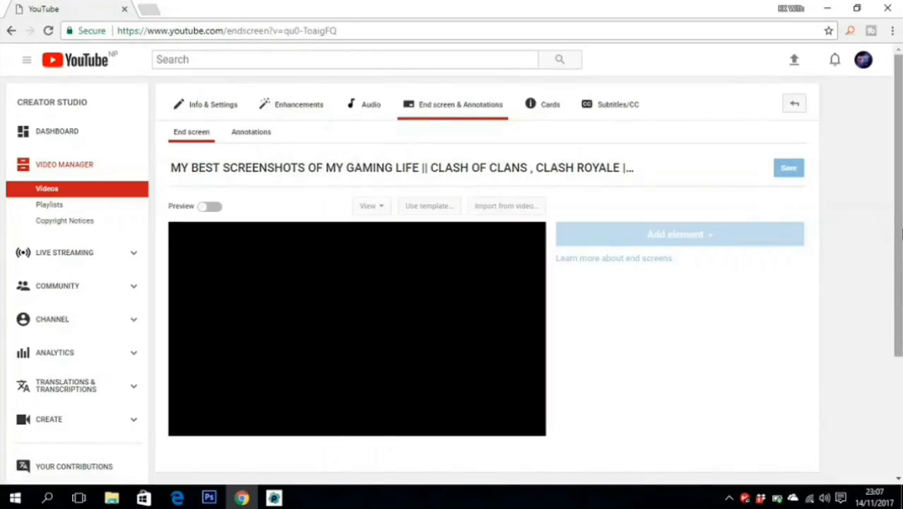
pyautogui.moveTo(900, 239); pyautogui.dragTo(900, 276)
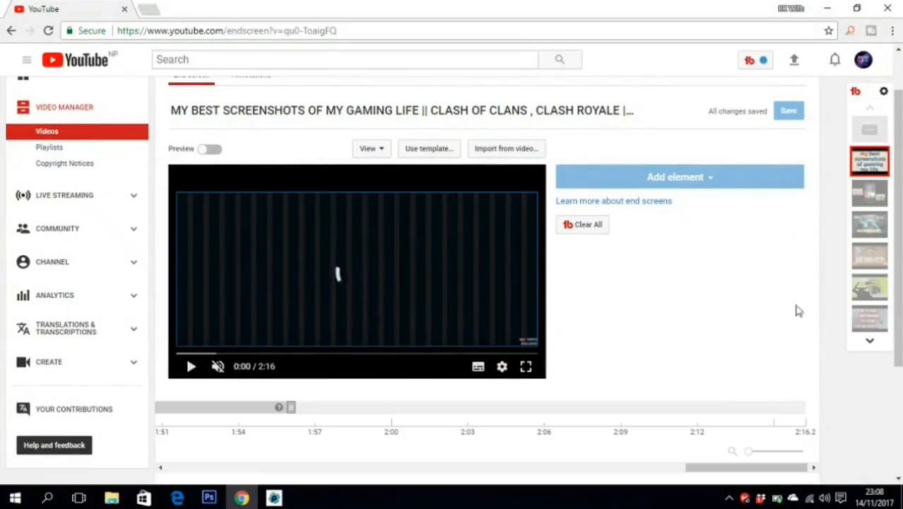
pyautogui.moveTo(899, 317); pyautogui.dragTo(901, 234)
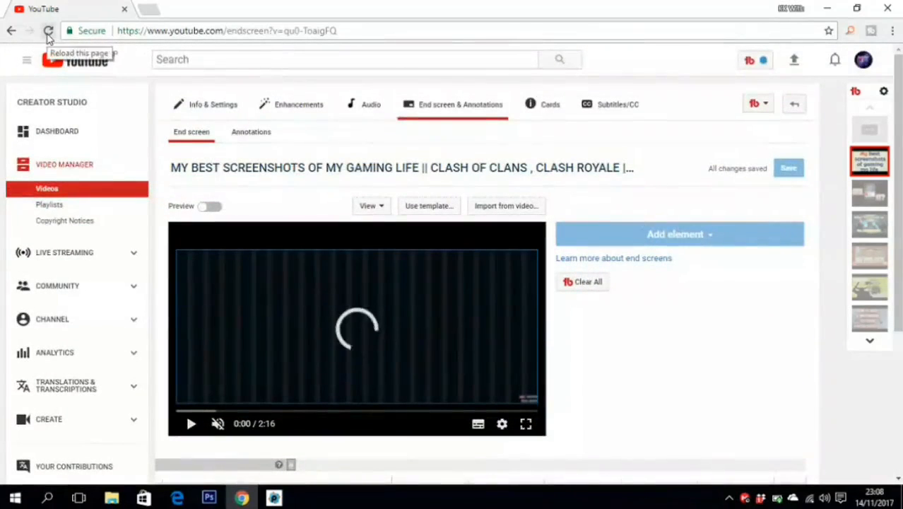
pyautogui.click(48, 32)
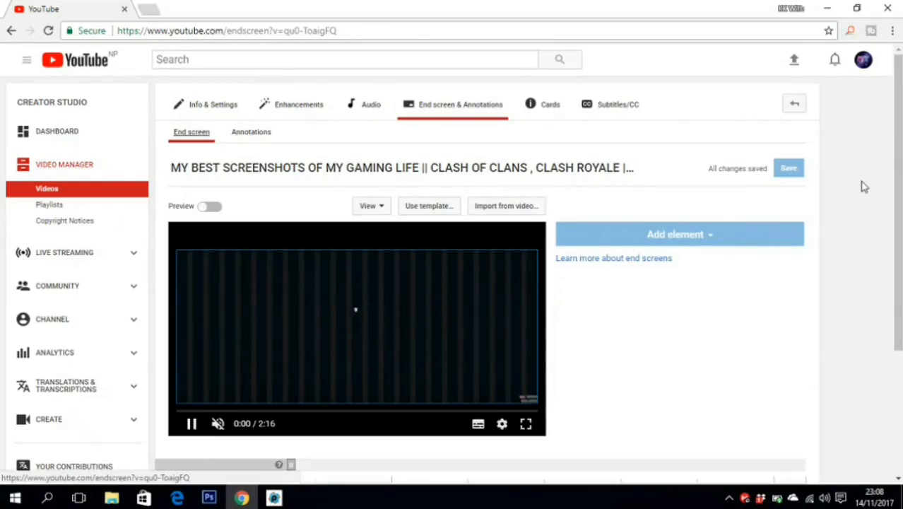
# Review the element types that can be added to the end screen, without adding one.
pyautogui.scroll(-1, 863, 186)
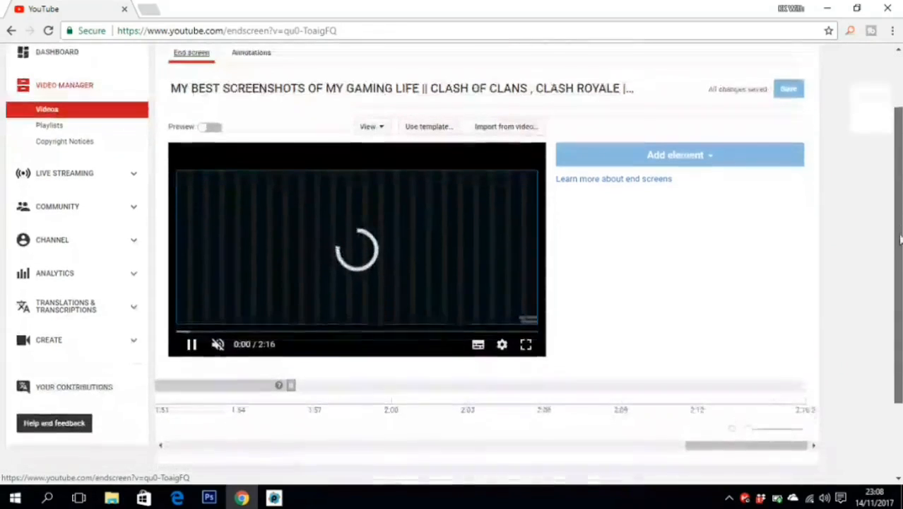
pyautogui.scroll(1, 364, 236)
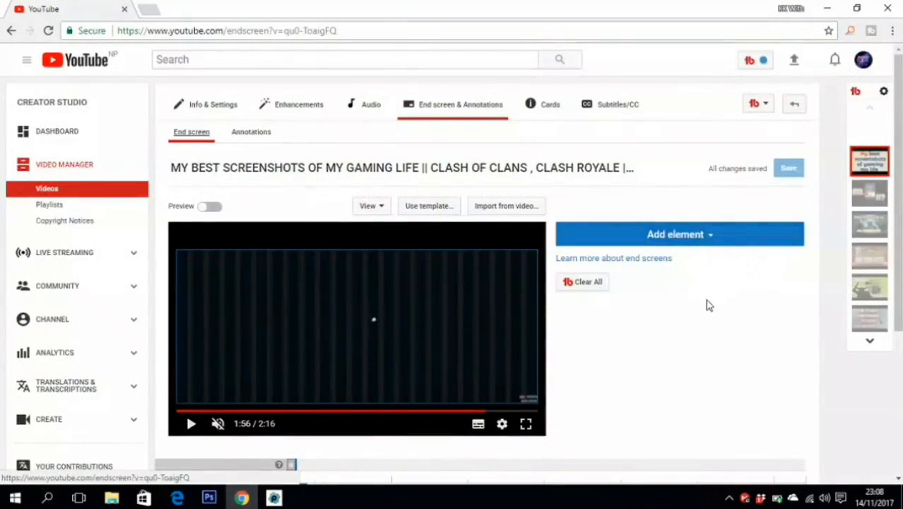
pyautogui.click(704, 240)
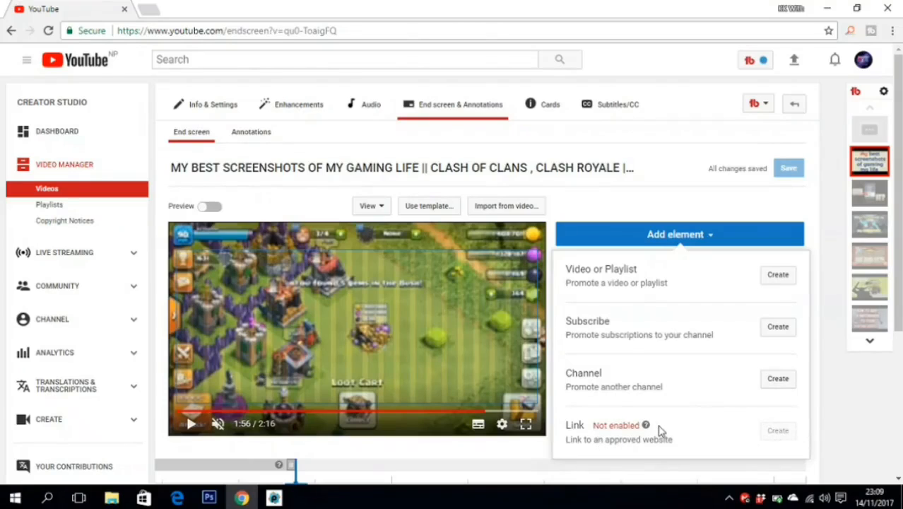
pyautogui.click(513, 460)
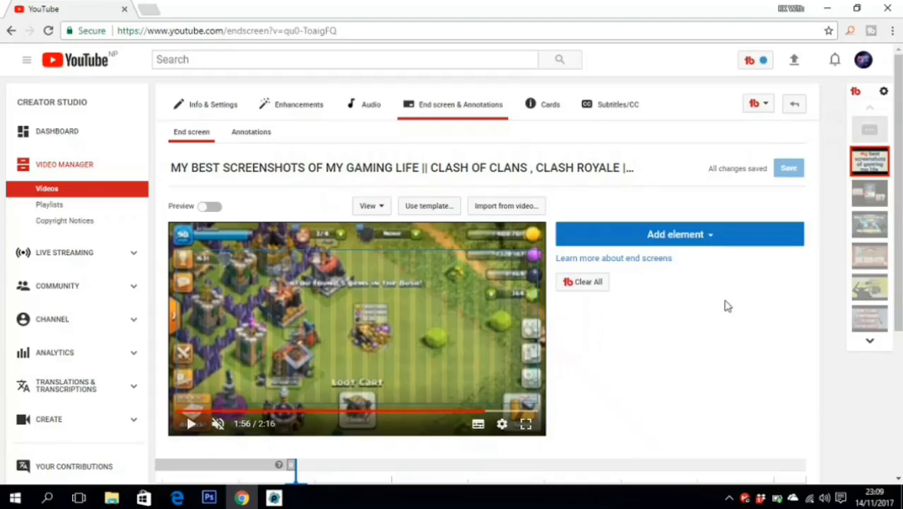
# Advance the video to 2:09, where the "Subscribe here" outro card is shown, and pause it there.
pyautogui.moveTo(899, 255); pyautogui.dragTo(899, 337)
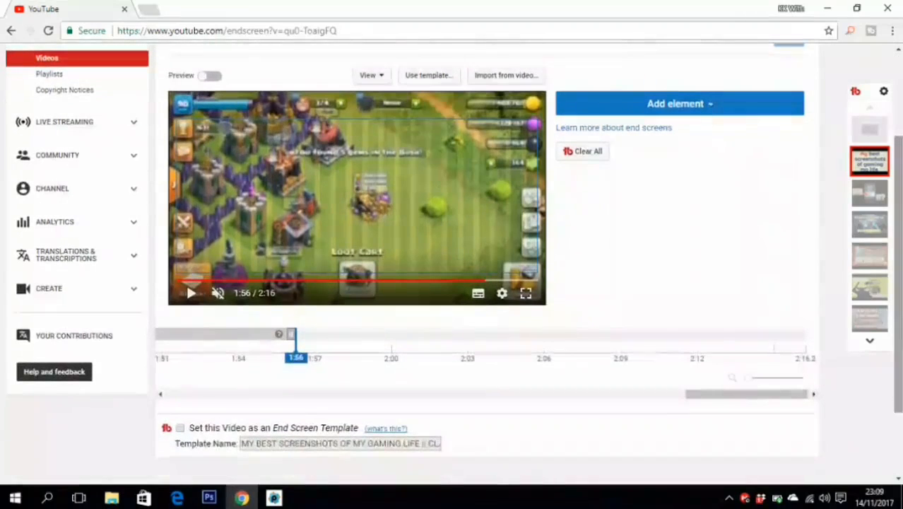
pyautogui.click(386, 335)
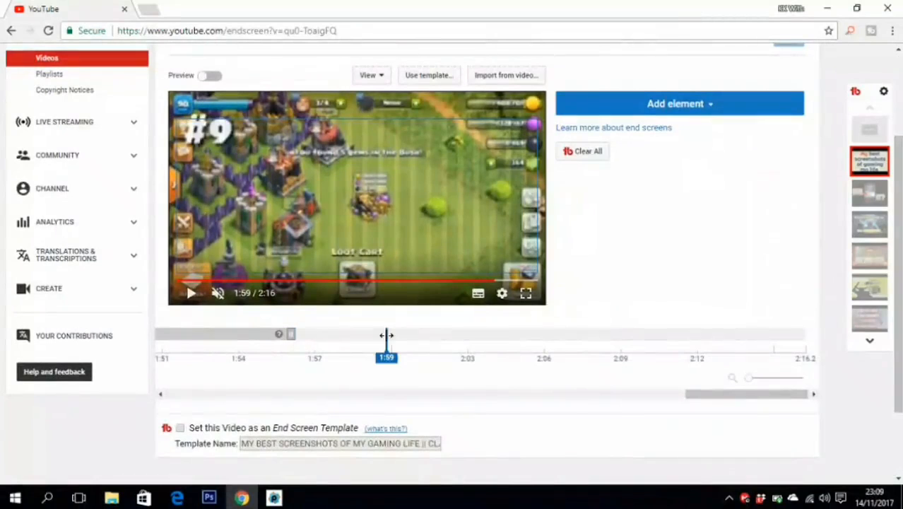
pyautogui.click(431, 335)
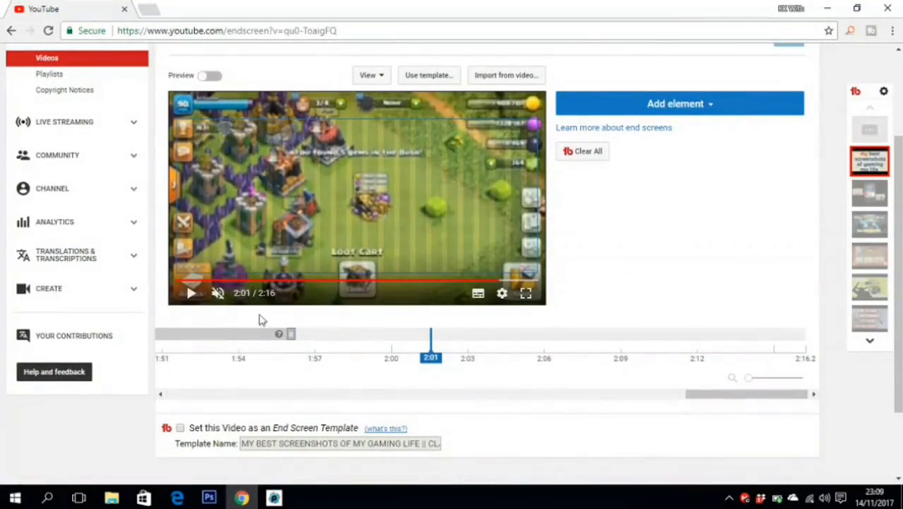
pyautogui.click(192, 294)
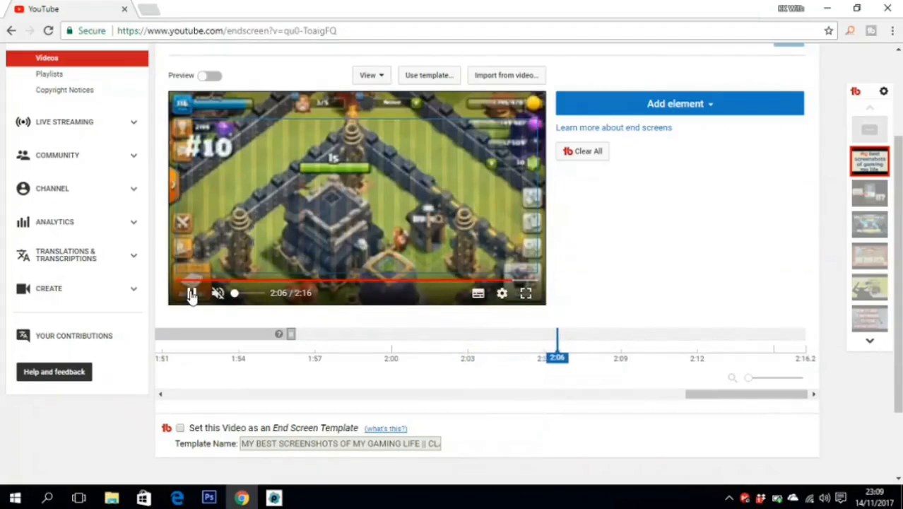
pyautogui.click(193, 294)
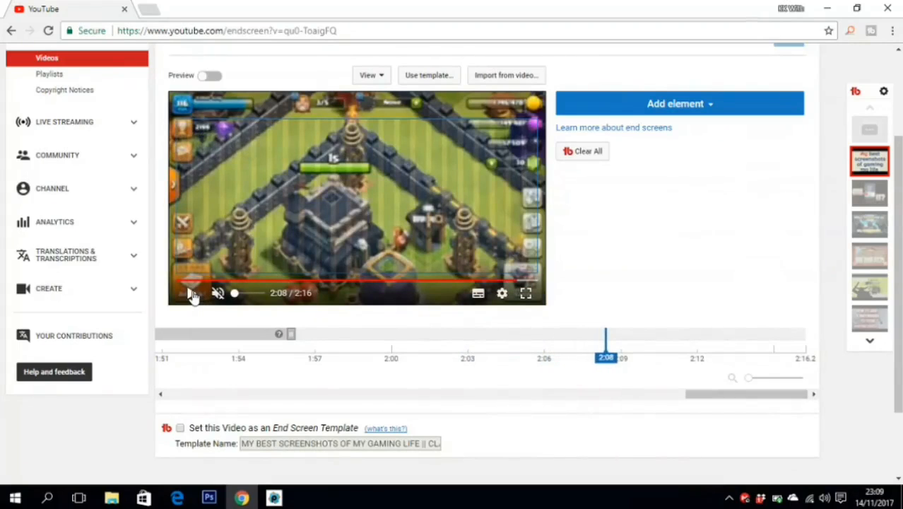
pyautogui.click(193, 294)
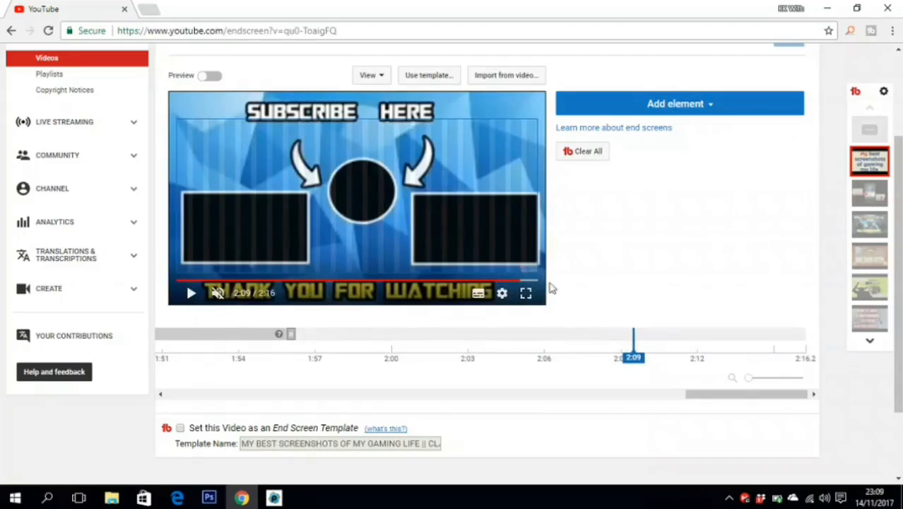
# Add a Most recent upload video element and place it over the outro card's left rectangular frame.
pyautogui.scroll(2, 424, 290)
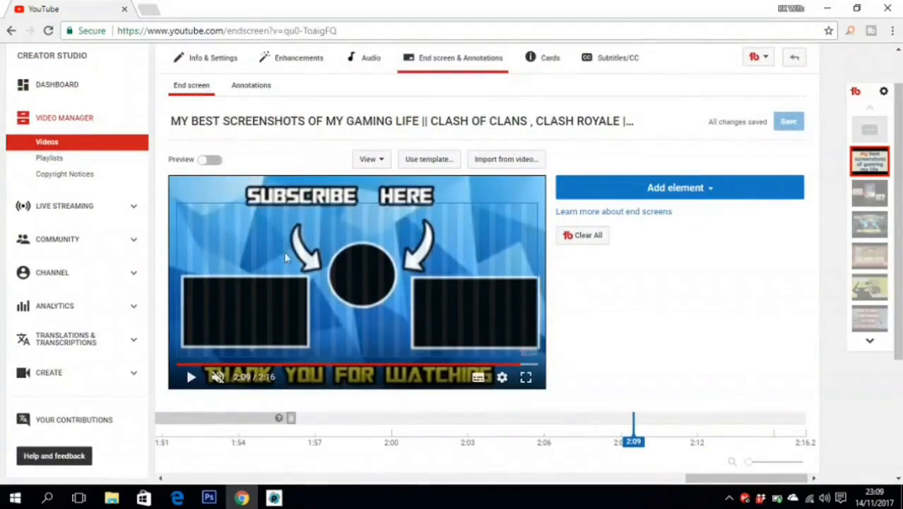
pyautogui.click(710, 194)
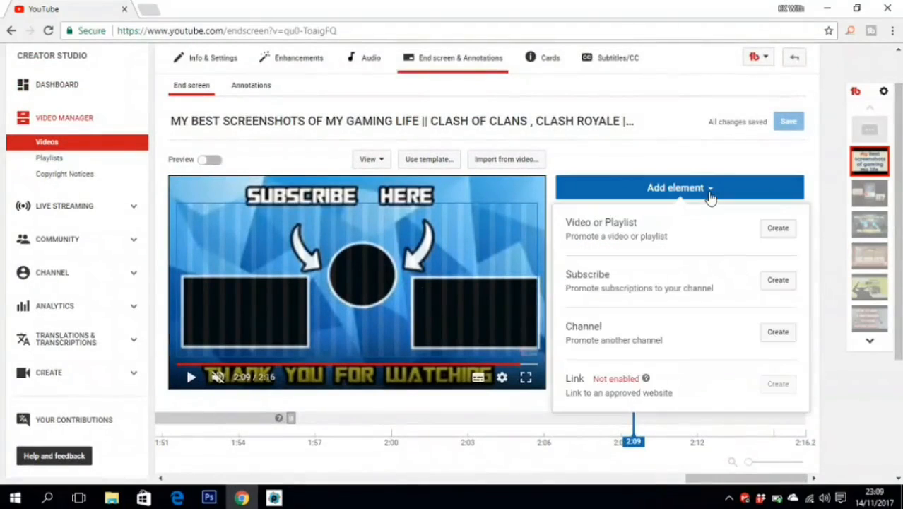
pyautogui.click(778, 229)
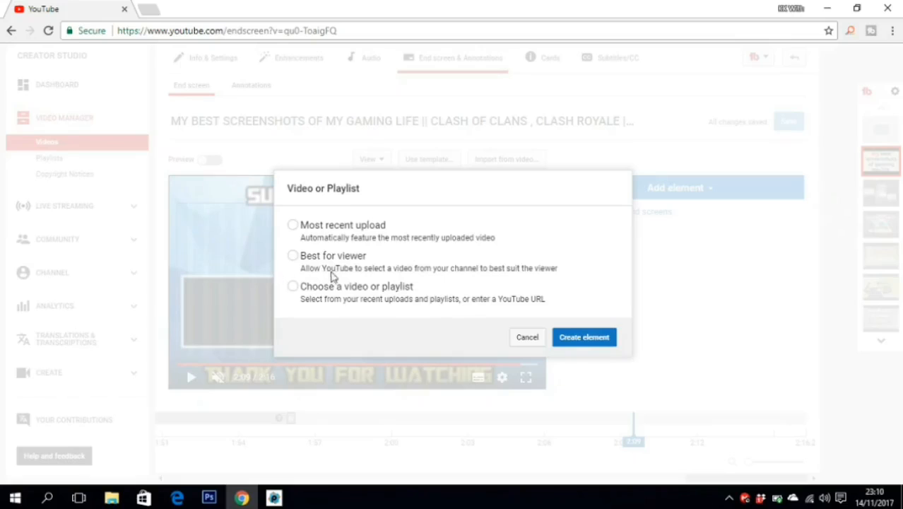
pyautogui.click(293, 225)
pyautogui.click(590, 339)
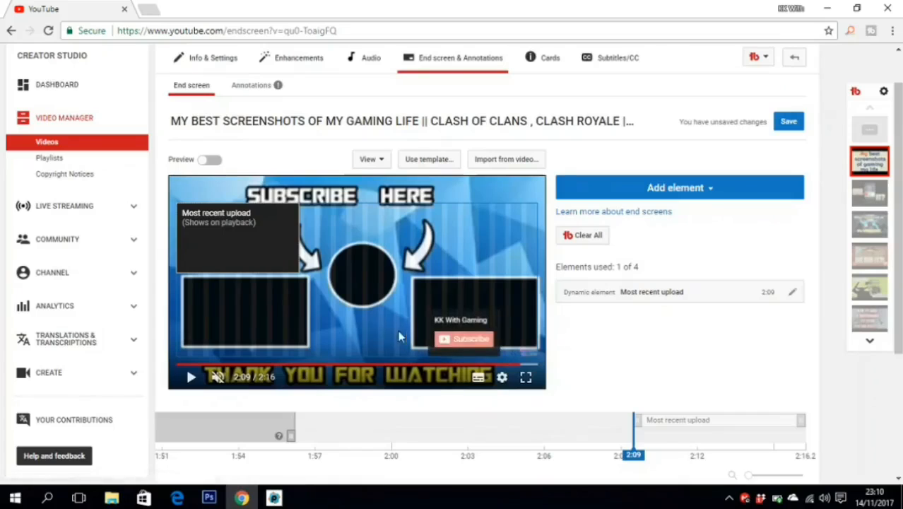
pyautogui.moveTo(260, 250); pyautogui.dragTo(267, 325)
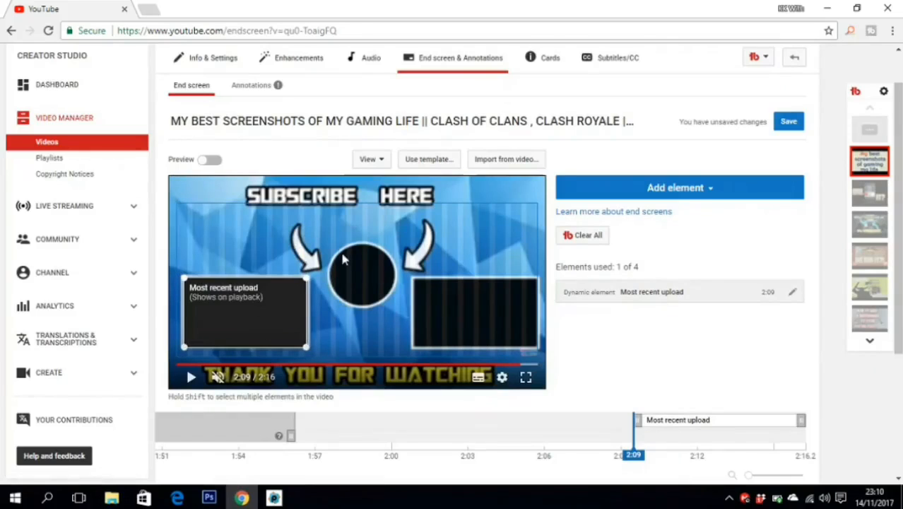
pyautogui.click(221, 248)
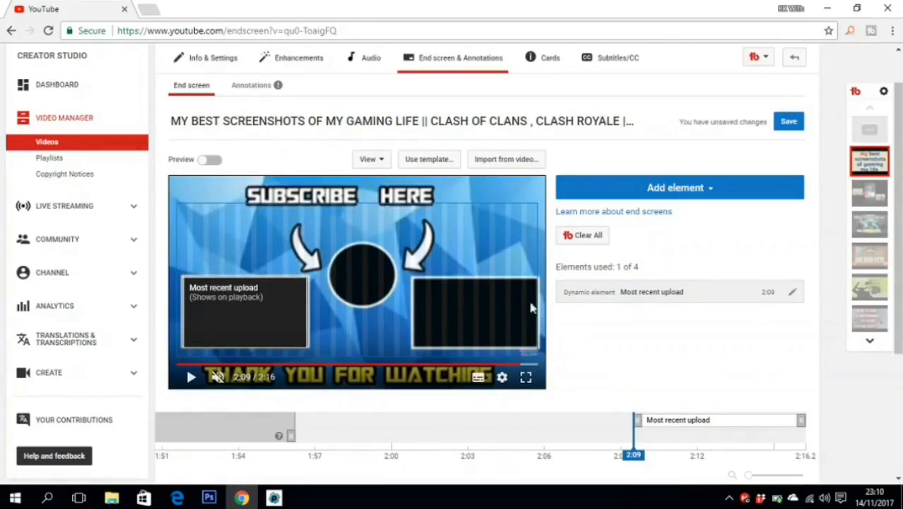
# Add the chosen upload "OPENING EPIC CHEST | CLASH ROYALE" as a video element and place it over the right rectangular frame.
pyautogui.click(692, 188)
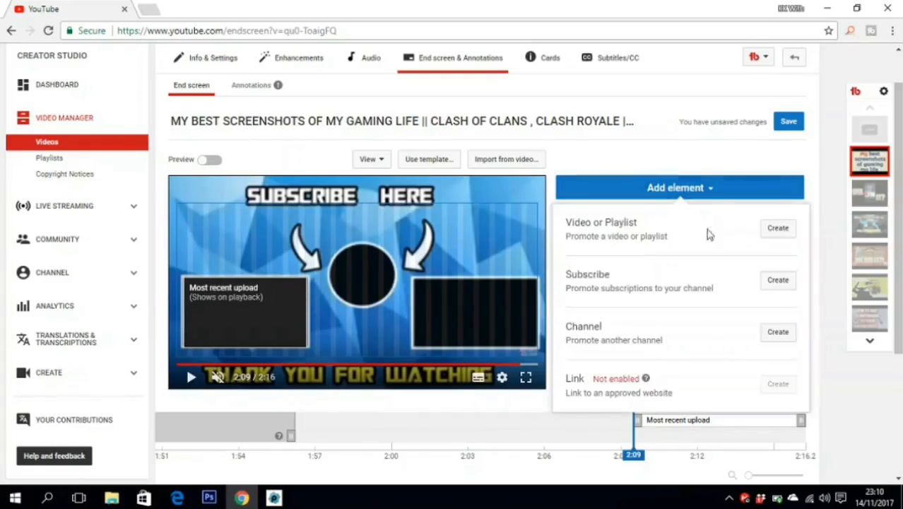
pyautogui.click(779, 228)
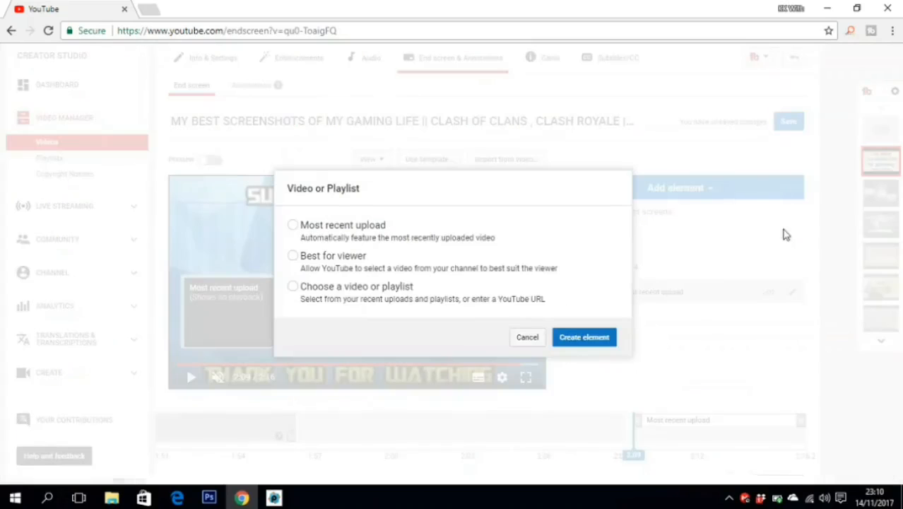
pyautogui.click(293, 285)
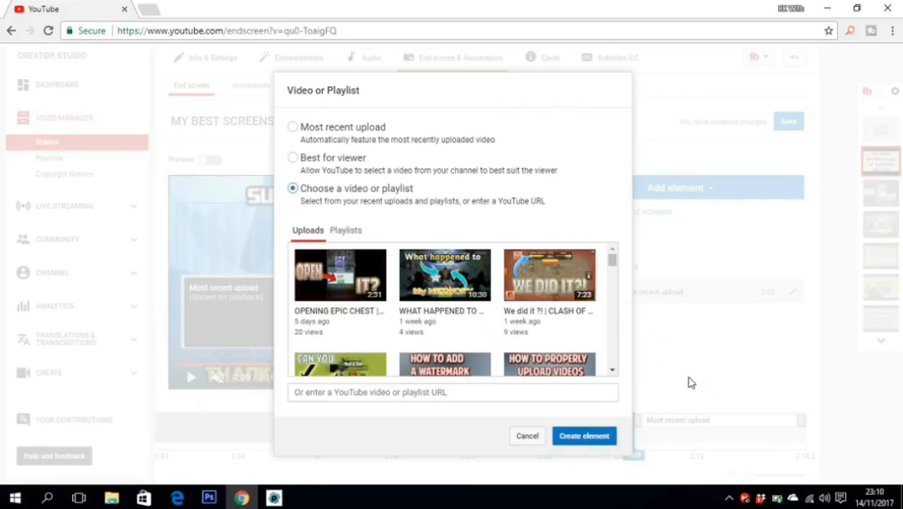
pyautogui.click(294, 188)
pyautogui.click(335, 314)
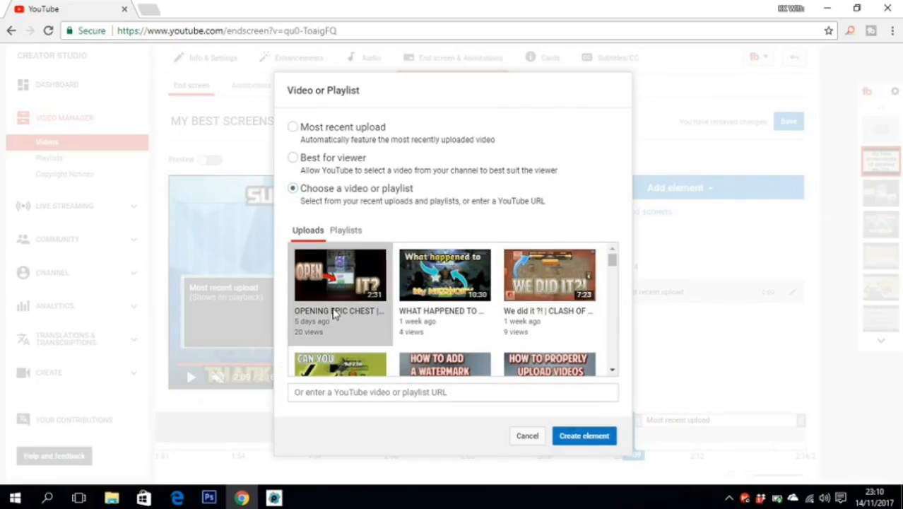
pyautogui.click(588, 438)
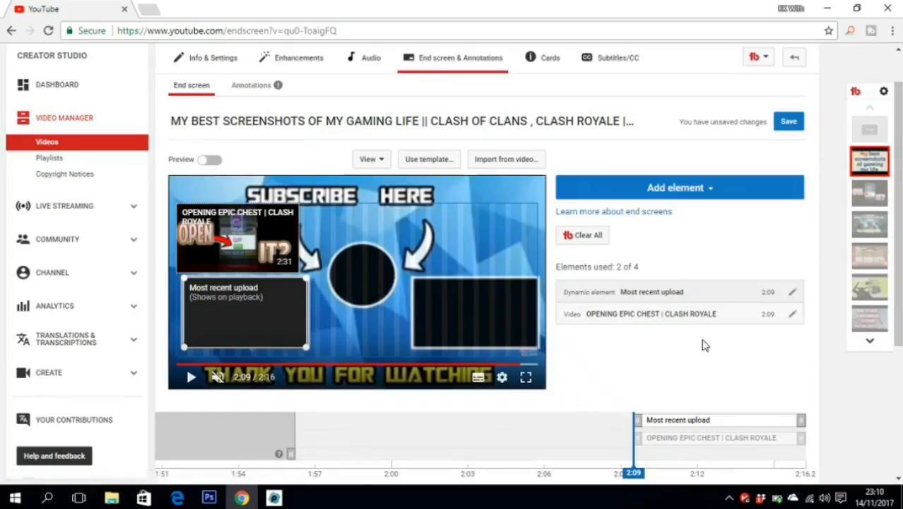
pyautogui.moveTo(237, 249); pyautogui.dragTo(477, 327)
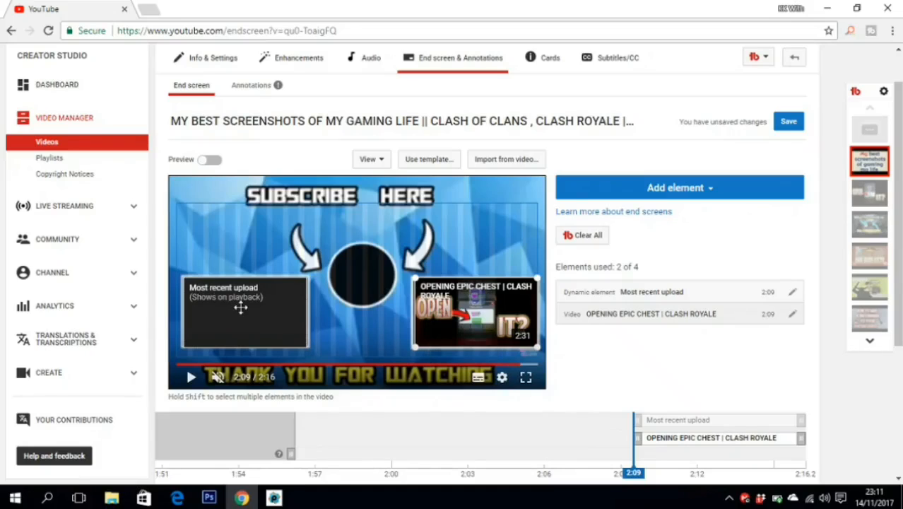
# Add a Subscribe element for the channel and place it over the circular frame between the arrows.
pyautogui.click(714, 190)
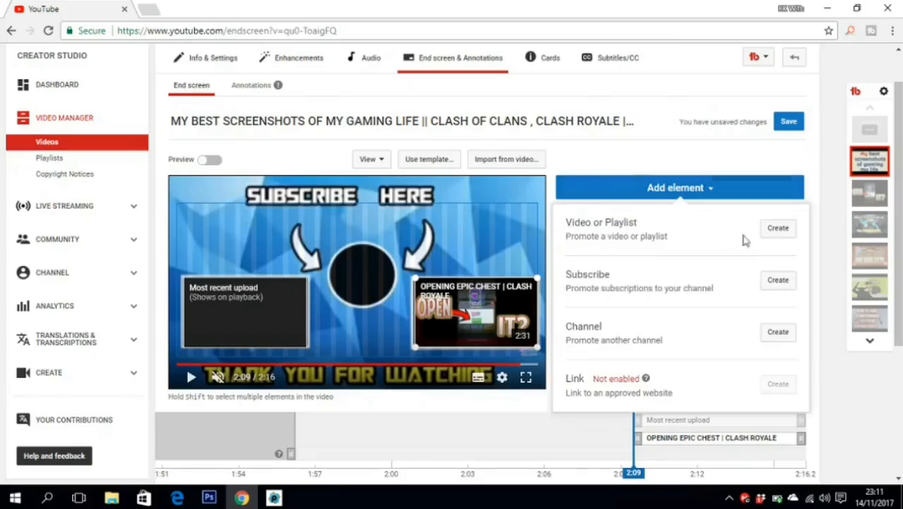
pyautogui.click(780, 281)
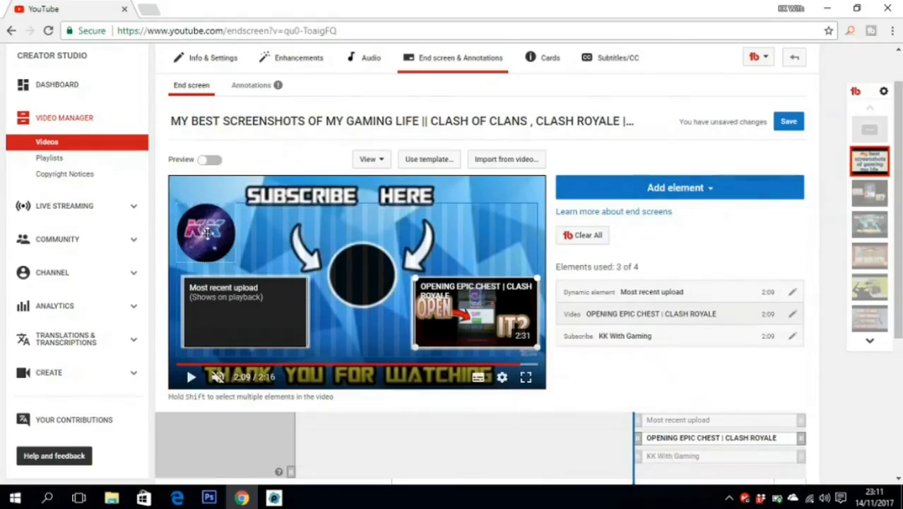
pyautogui.moveTo(202, 231); pyautogui.dragTo(351, 270)
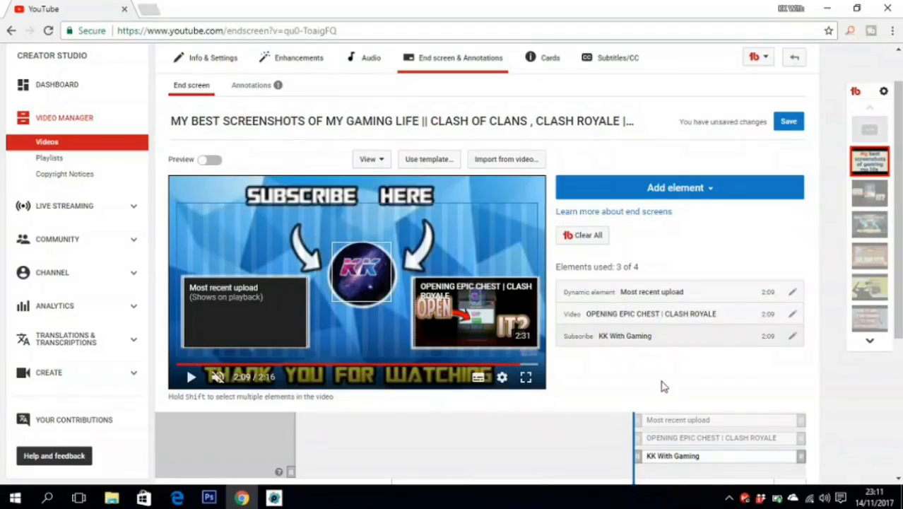
# Preview the end screen from 2:08 to check how its elements appear over the outro card.
pyautogui.moveTo(898, 212); pyautogui.dragTo(899, 254)
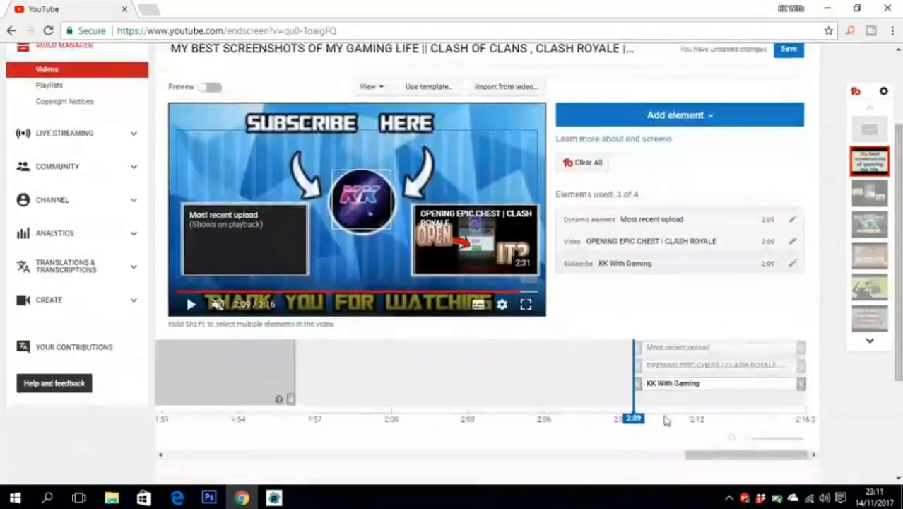
pyautogui.click(615, 393)
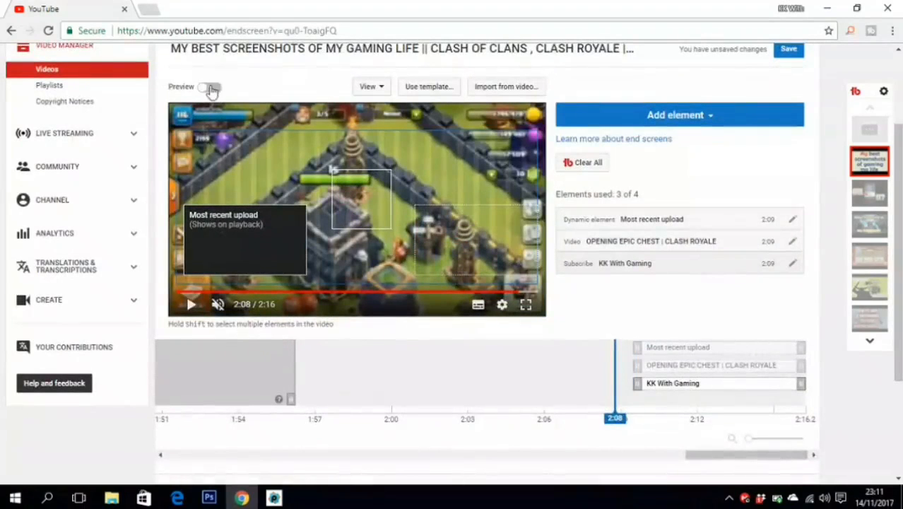
pyautogui.click(211, 87)
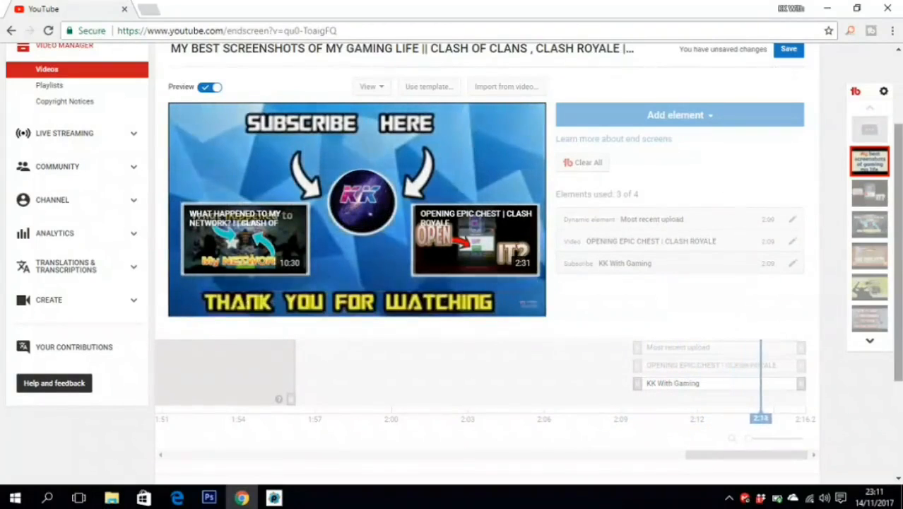
# Save the video's end screen changes.
pyautogui.scroll(2, 791, 197)
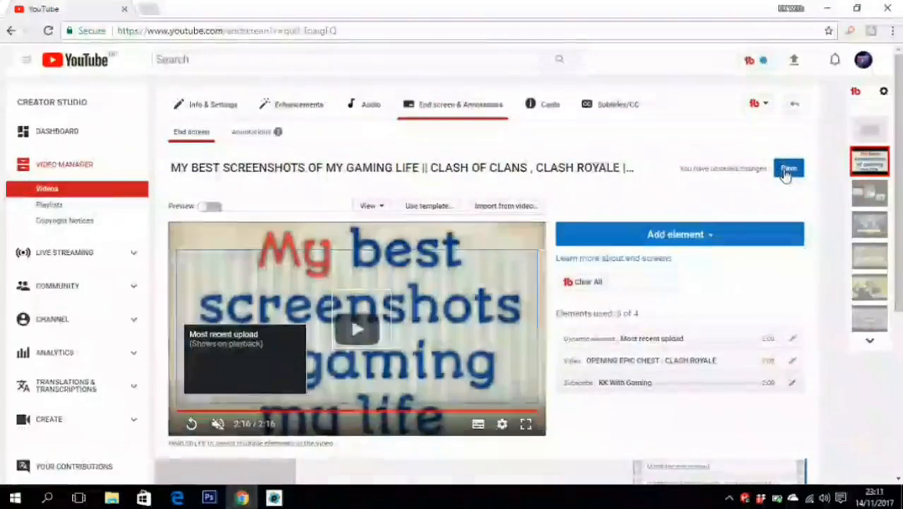
pyautogui.click(786, 170)
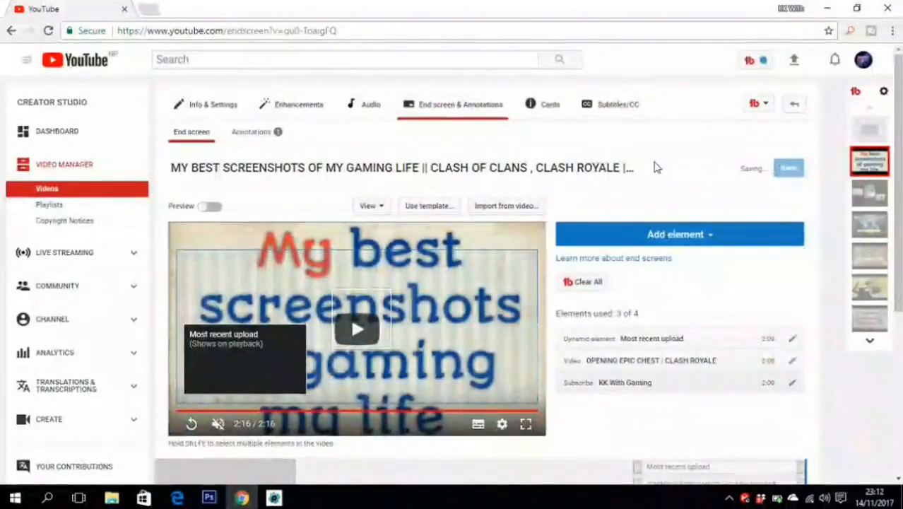
pyautogui.scroll(-3, 657, 167)
pyautogui.moveTo(898, 296); pyautogui.dragTo(898, 164)
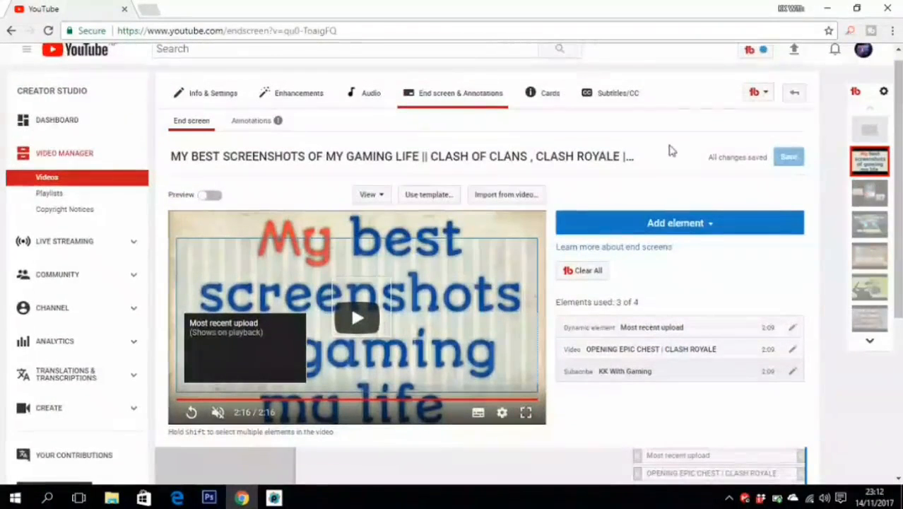